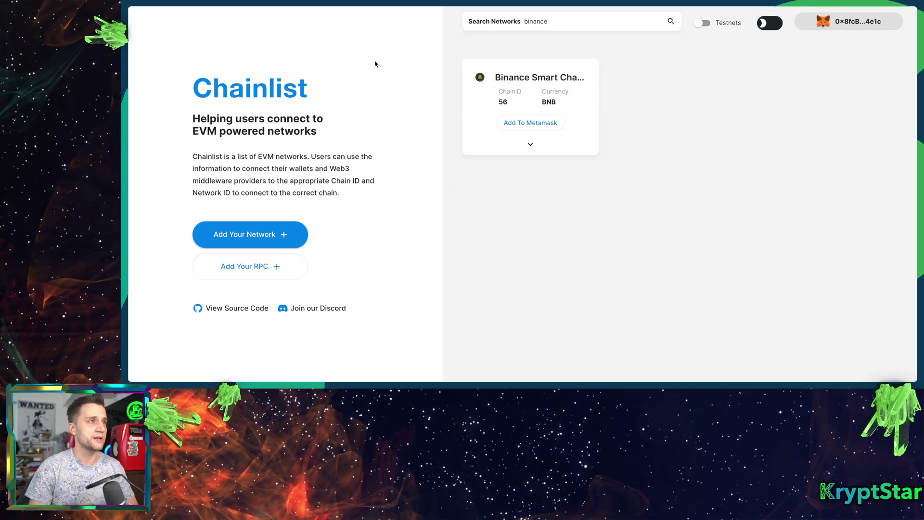
Switch to the EVER Wallet extension's Chrome Web Store page.
key("ctrl+Tab")
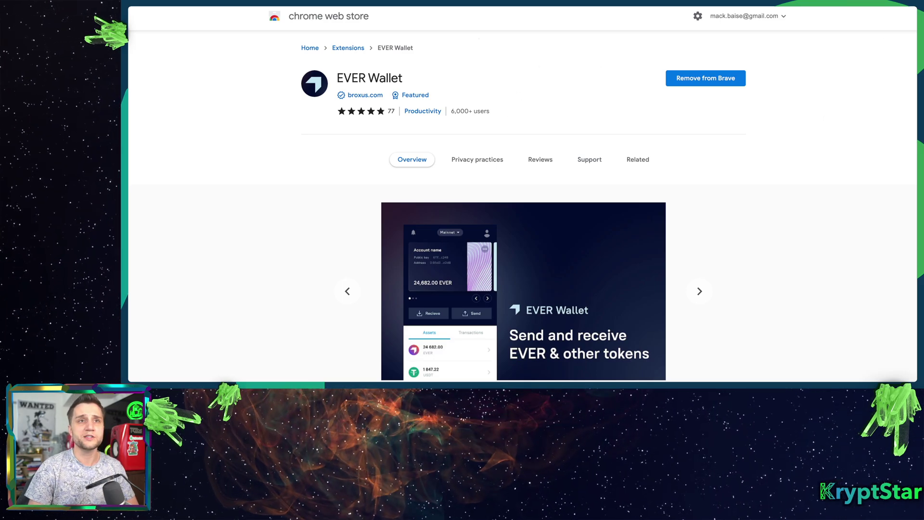
Confirm EVER Wallet shows 'Remove from Brave', then move to Mandala's USDT Withdraw tab.
mouse_move(770, 6)
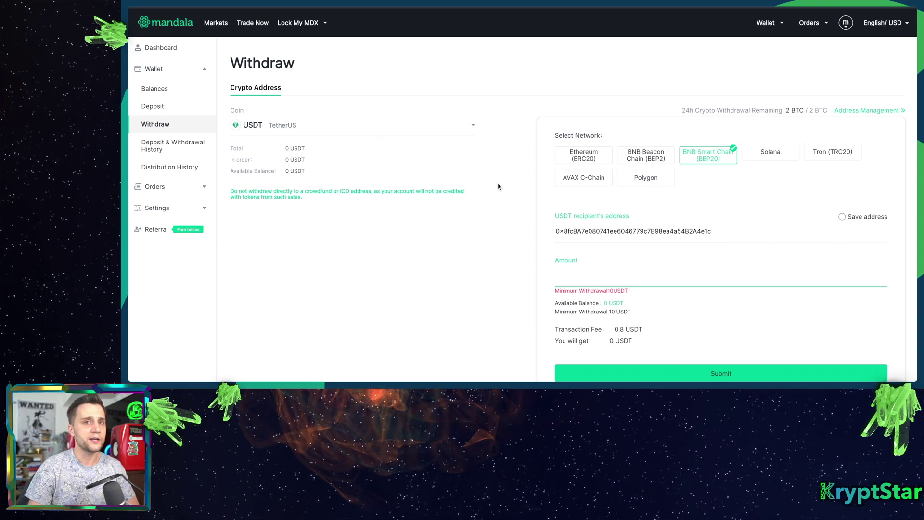
left_click(482, 107)
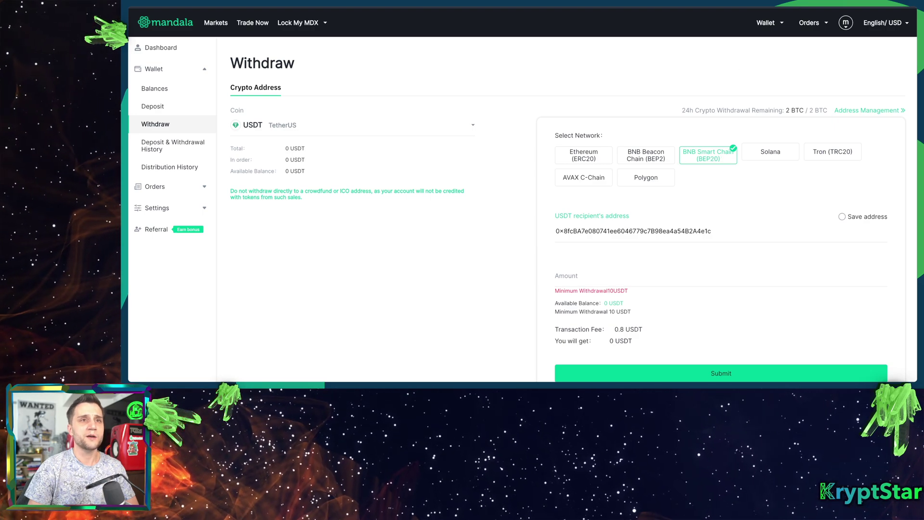
left_click(803, 6)
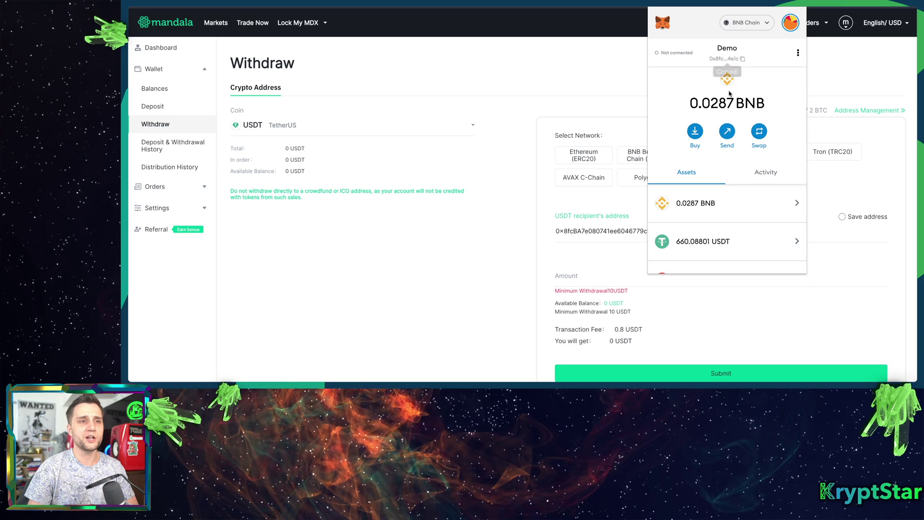
left_click(557, 86)
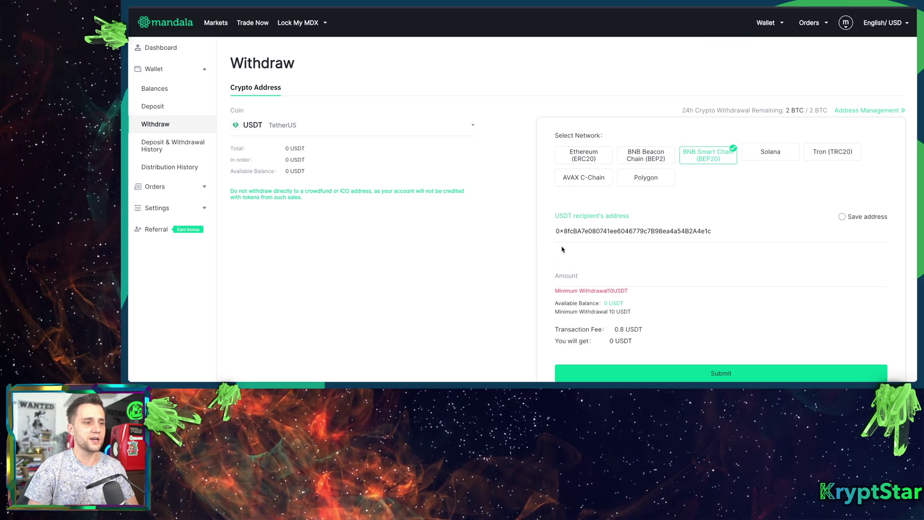
double_click(582, 227)
right_click(581, 233)
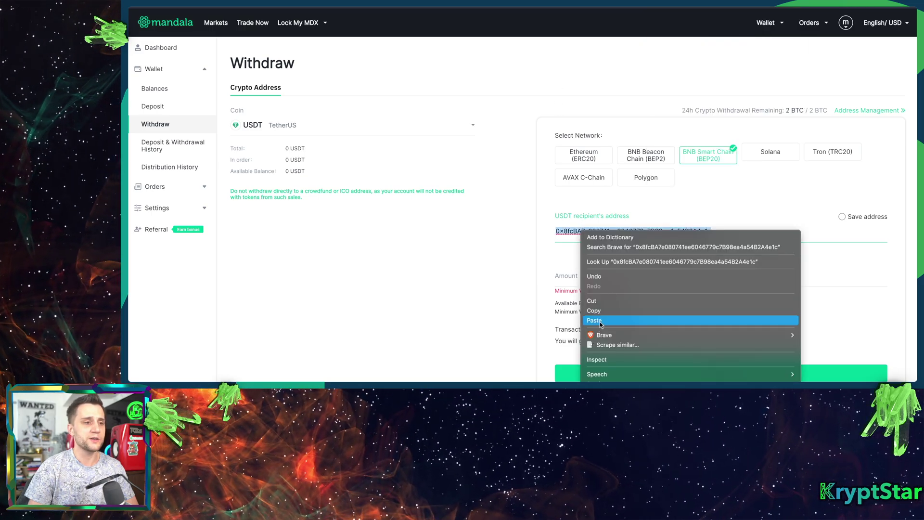
left_click(528, 251)
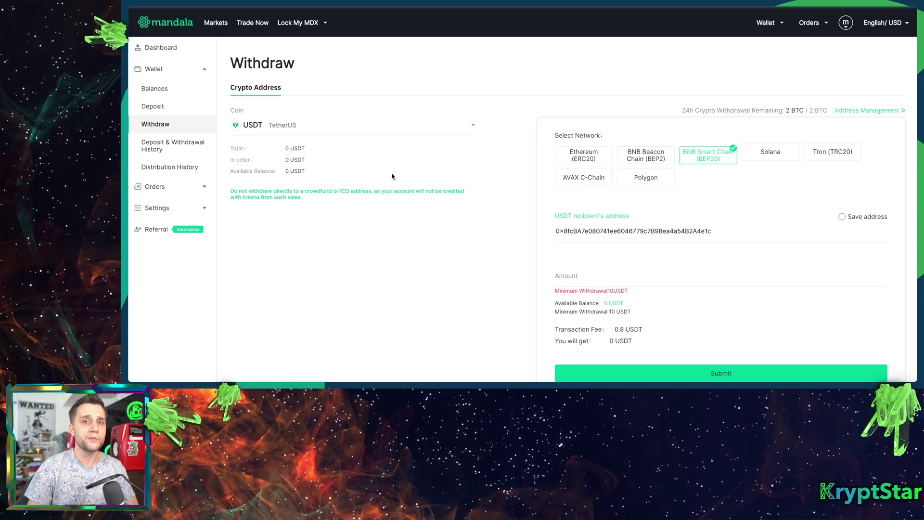
Pick BNB as the withdrawal coin and BNB Smart Chain (BEP20) as the network.
left_click(289, 125)
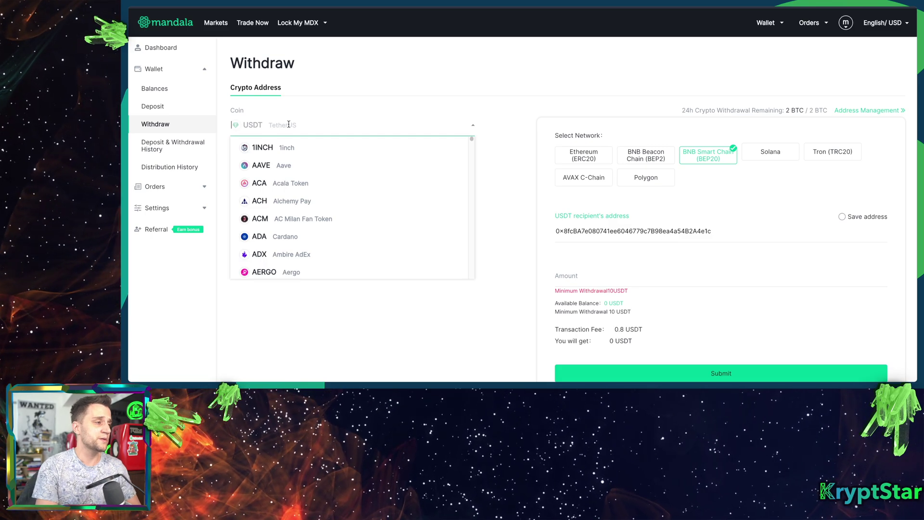
type("bnb")
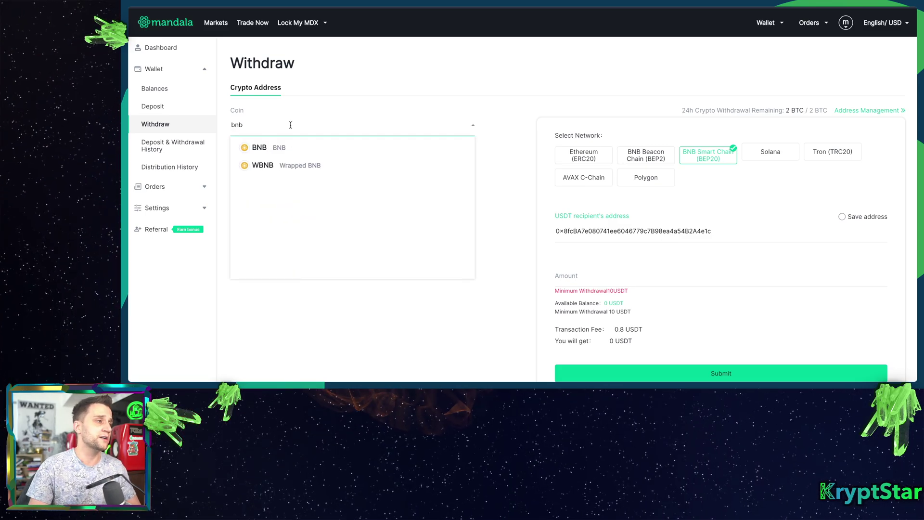
left_click(282, 148)
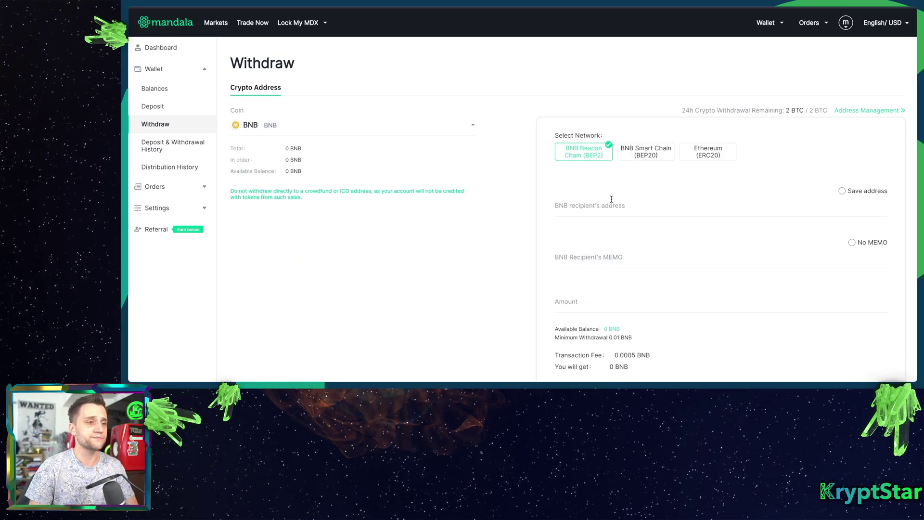
scroll(611, 199, "down", 2)
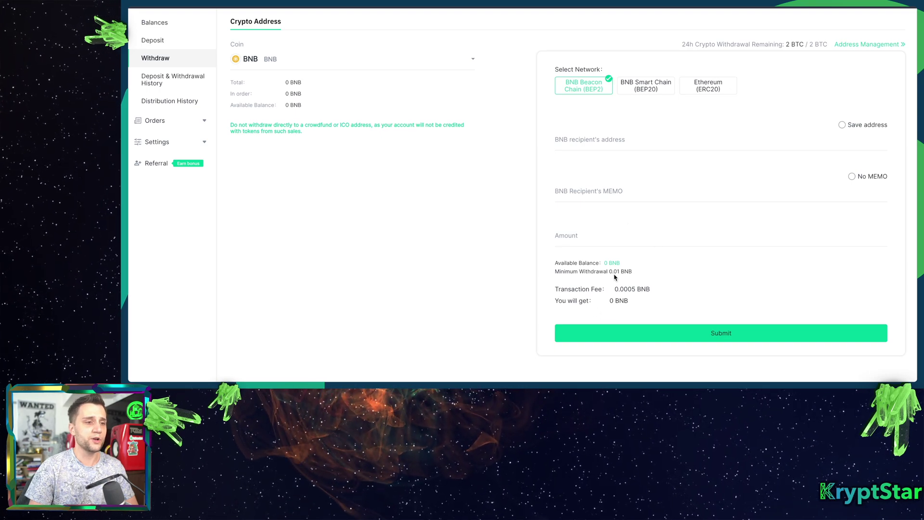
scroll(475, 242, "up", 2)
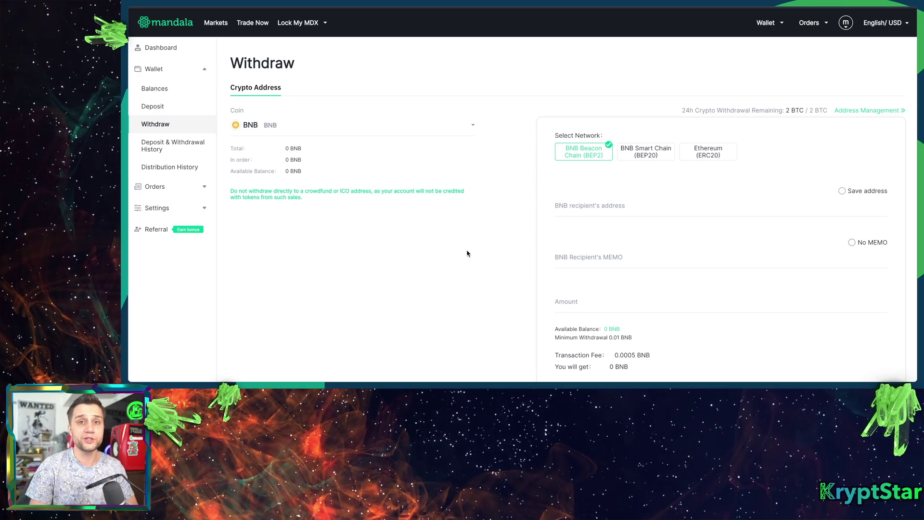
scroll(614, 268, "down", 1)
scroll(613, 268, "up", 1)
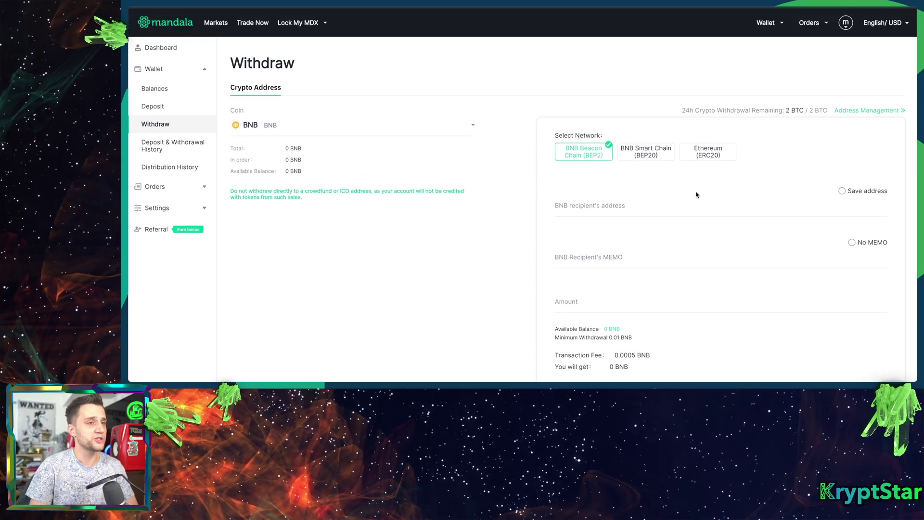
left_click(663, 154)
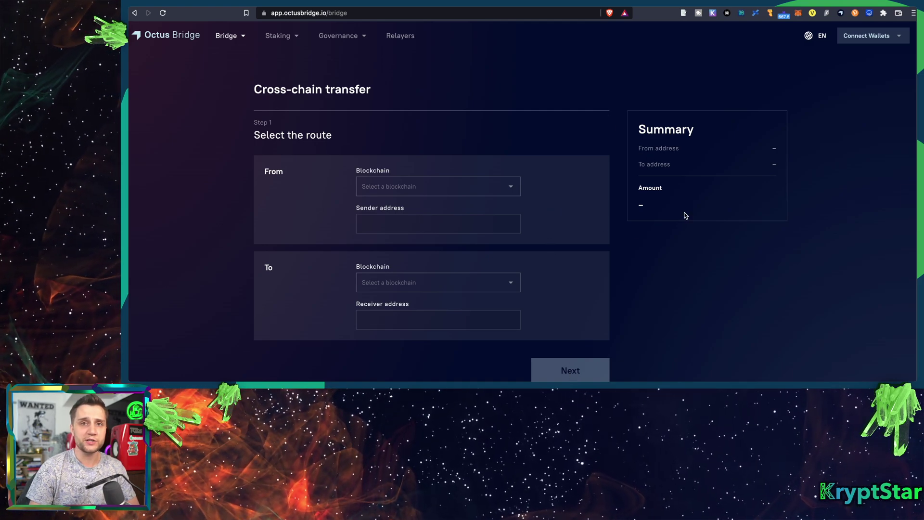
Connect EVER Wallet Account 1 for Everscale, then show the EVM network's wallet choices.
left_click(893, 41)
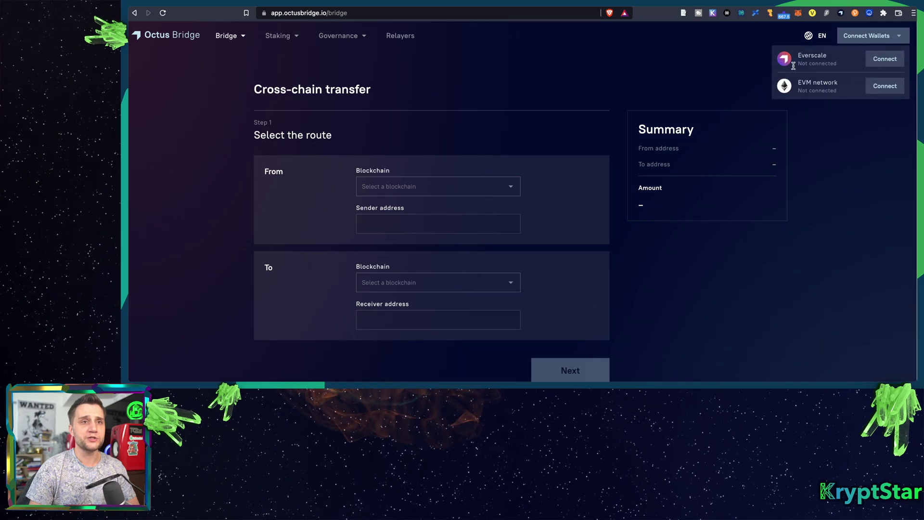
left_click(889, 62)
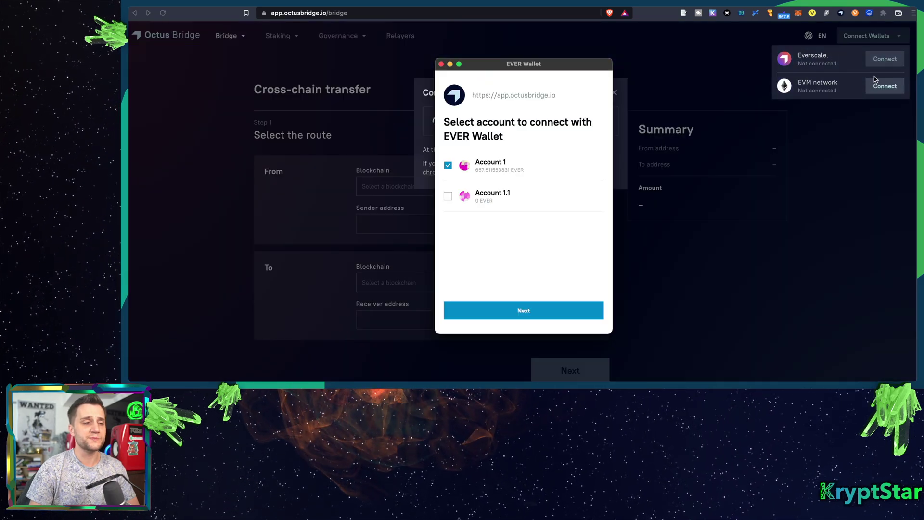
left_click(508, 318)
left_click(509, 320)
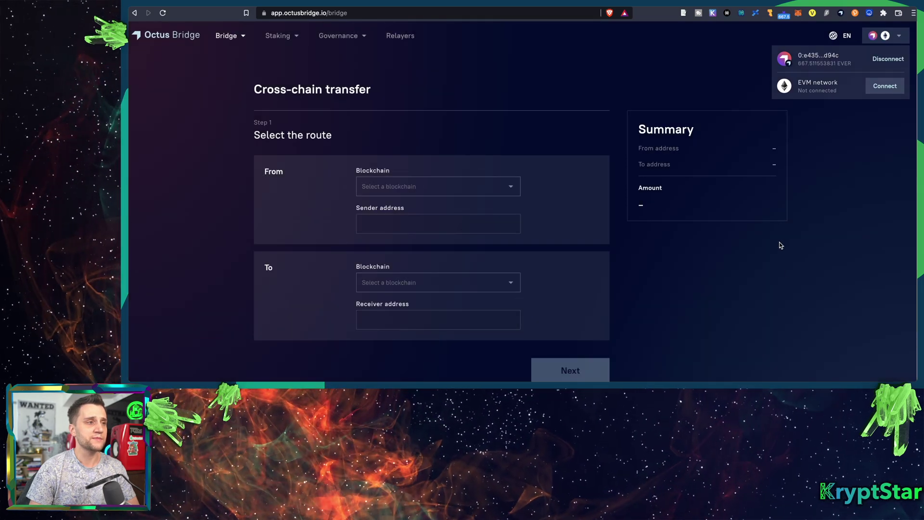
left_click(886, 87)
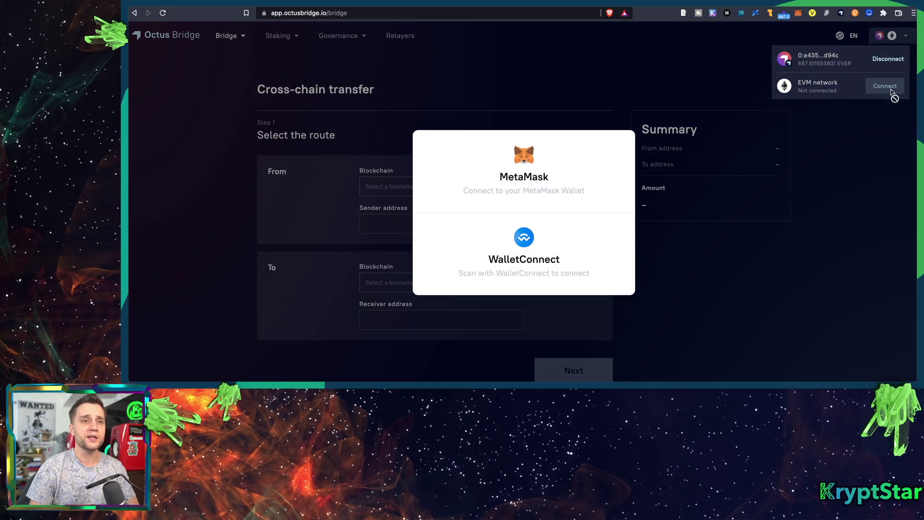
Connect MetaMask, set the source blockchain to BNB Chain, and check the MetaMask account.
left_click(533, 181)
left_click(497, 191)
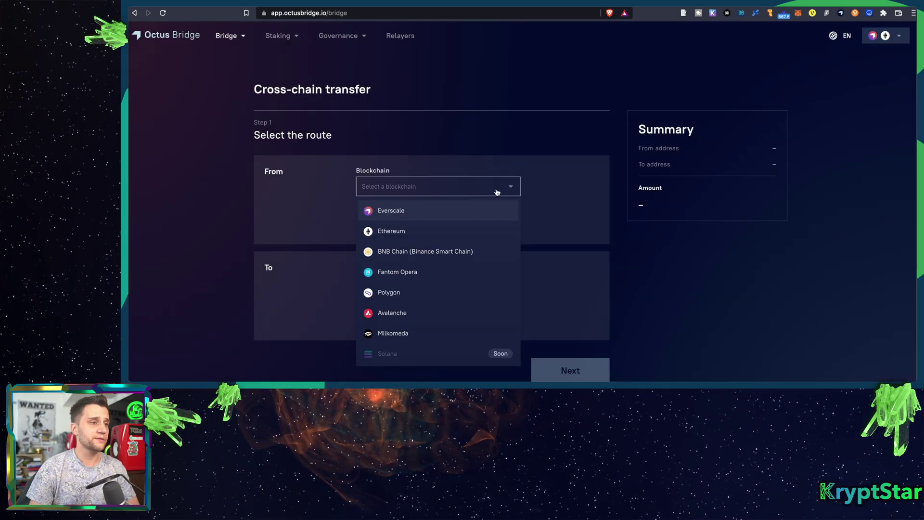
left_click(458, 253)
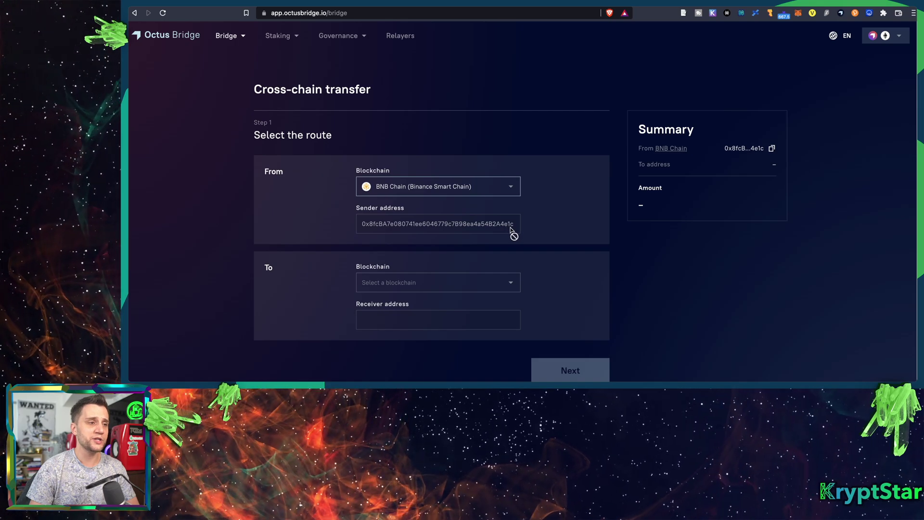
left_click(798, 14)
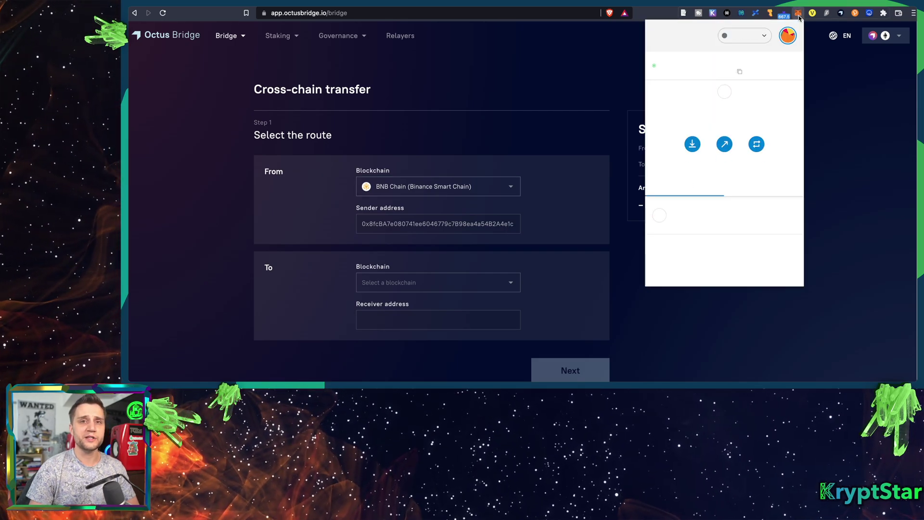
left_click(835, 148)
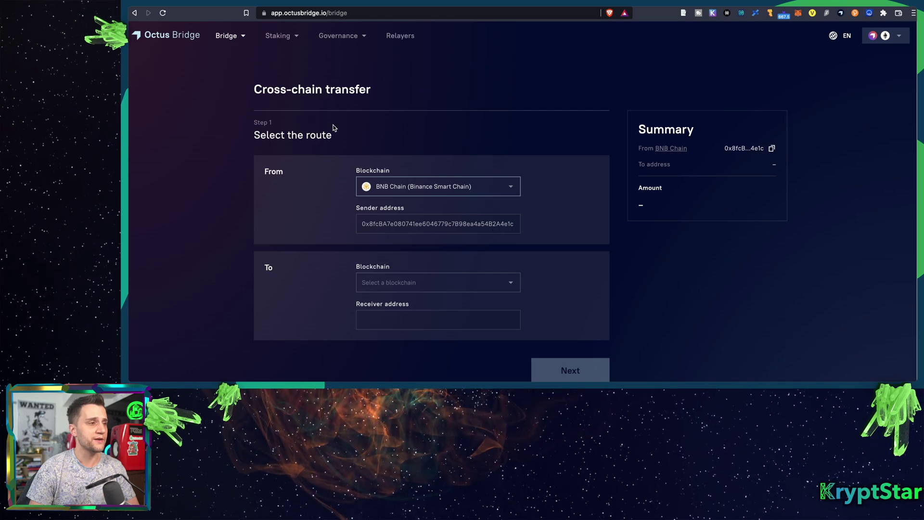
Set the destination blockchain to Everscale and advance to Step 2.
scroll(598, 192, "down", 2)
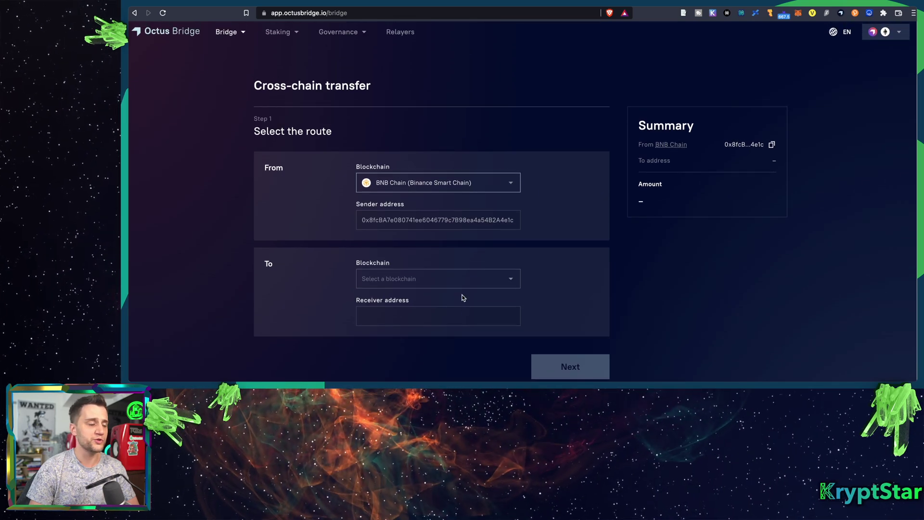
left_click(476, 280)
left_click(407, 303)
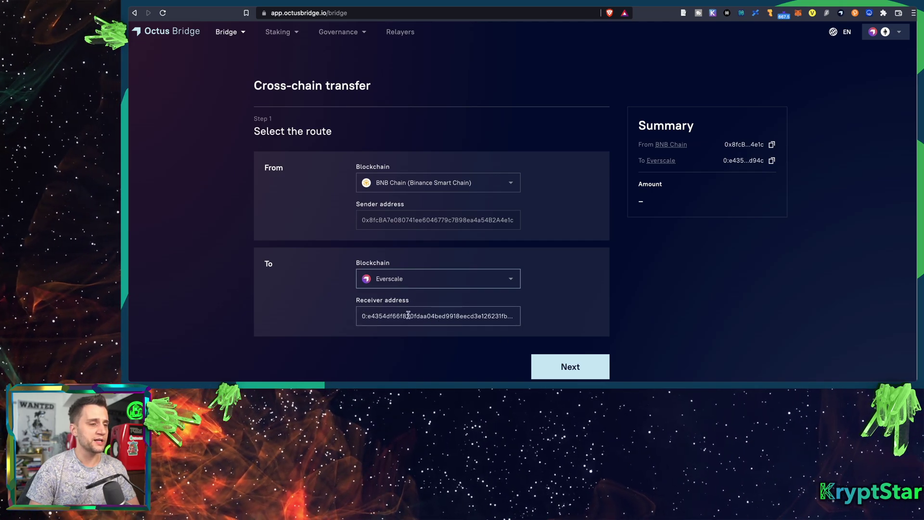
left_click(587, 364)
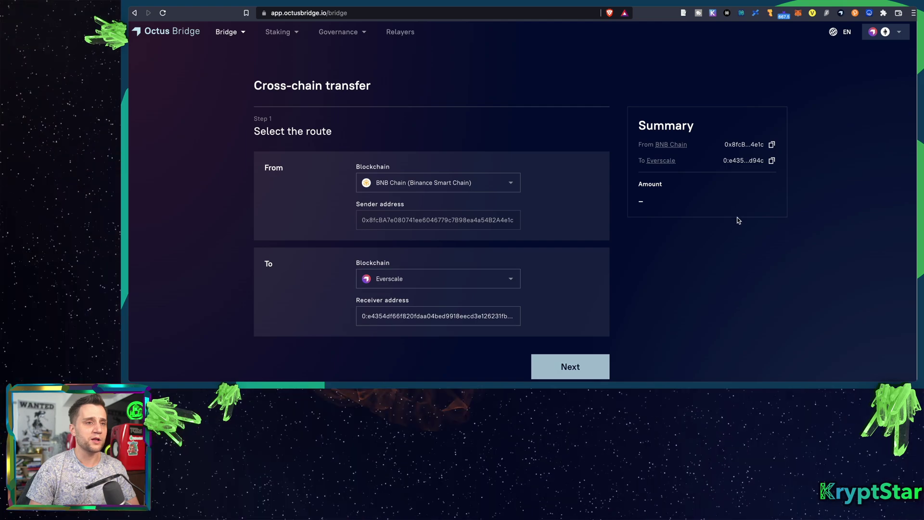
left_click(566, 376)
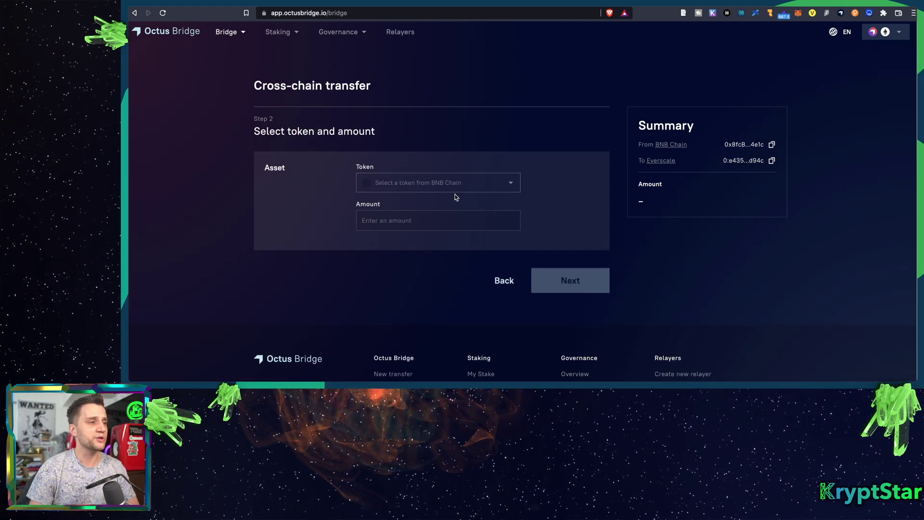
Bridge the full 660.088019 USDT balance, with gas fees paid in USDT.
left_click(457, 182)
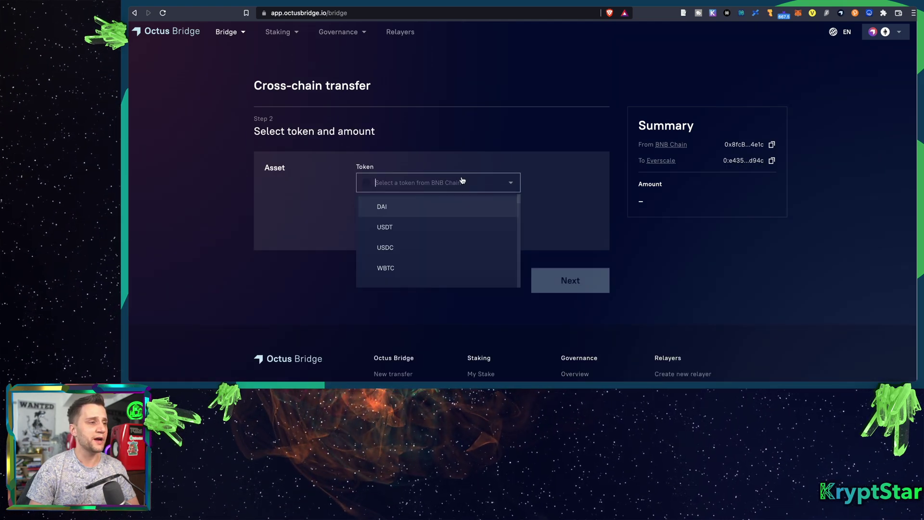
left_click(403, 227)
left_click(502, 221)
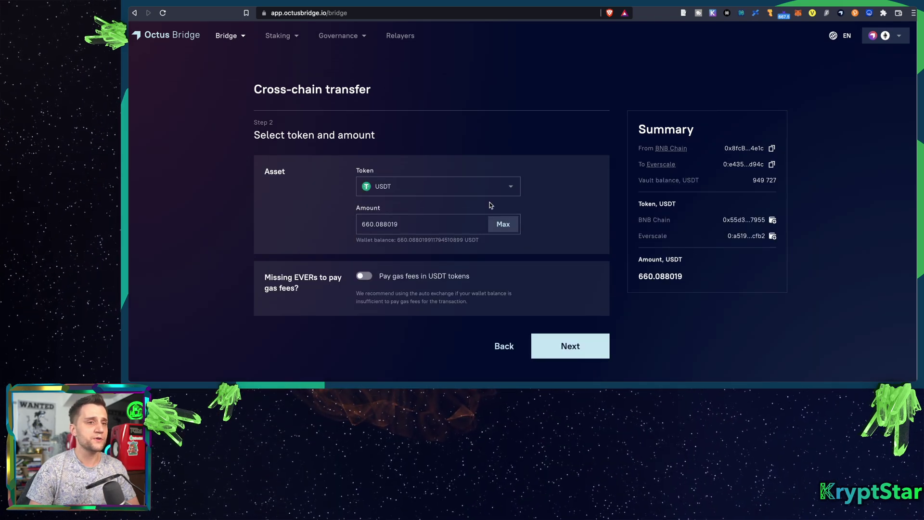
left_click(364, 278)
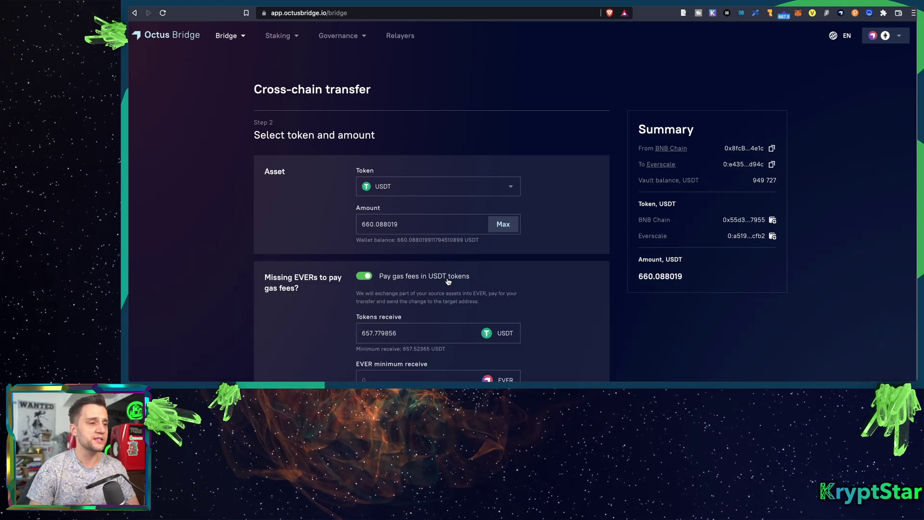
scroll(448, 282, "down", 3)
scroll(401, 280, "up", 2)
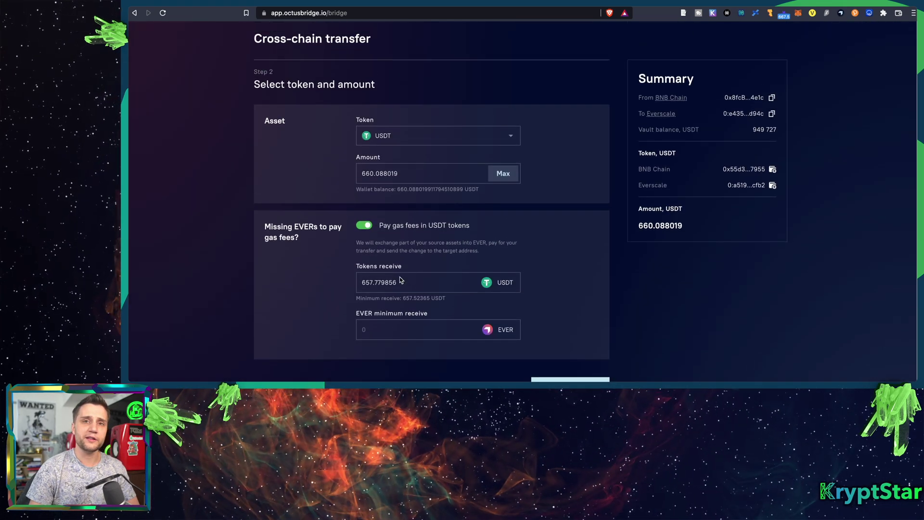
scroll(403, 287, "up", 2)
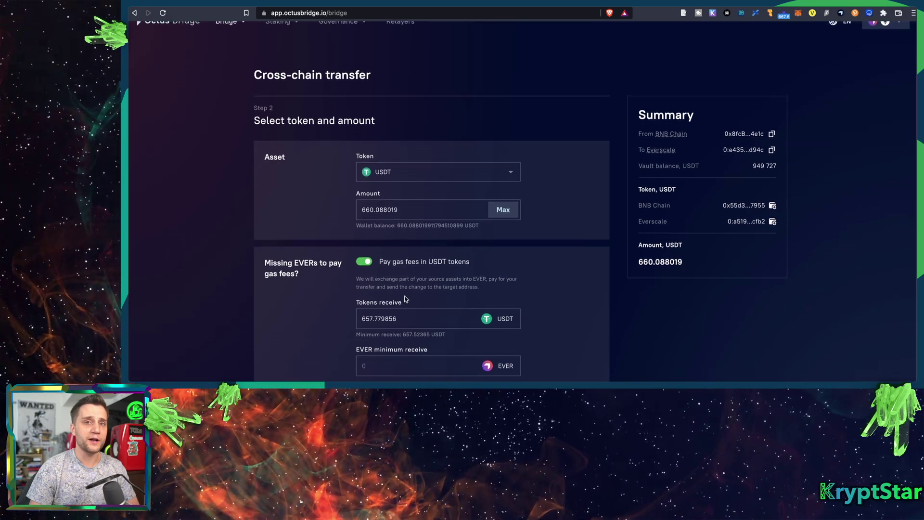
scroll(405, 299, "up", 1)
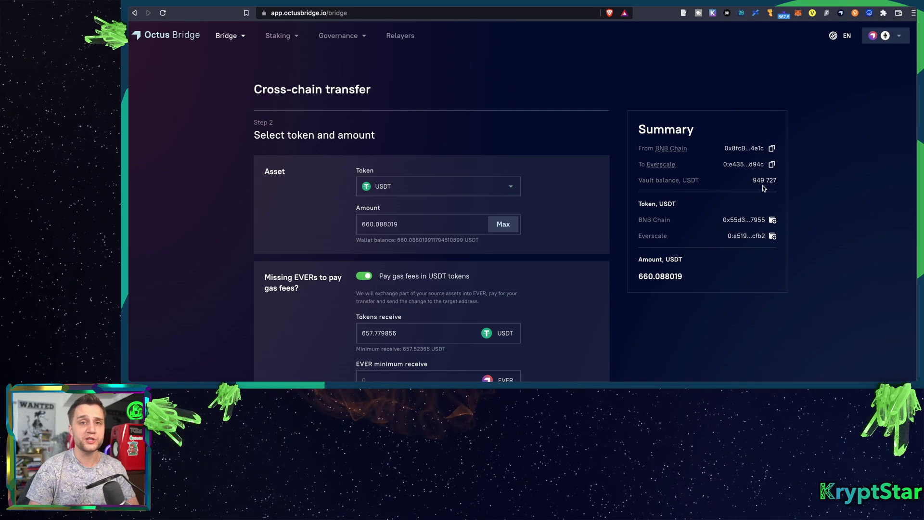
Enter 50 as the EVER minimum receive, leaving 638.545107 USDT to receive.
scroll(525, 325, "down", 1)
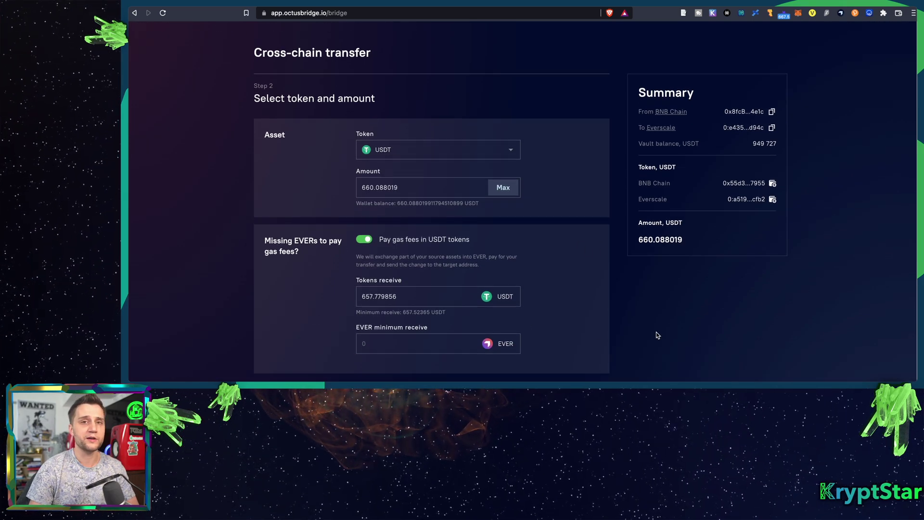
scroll(657, 332, "up", 1)
scroll(611, 185, "down", 3)
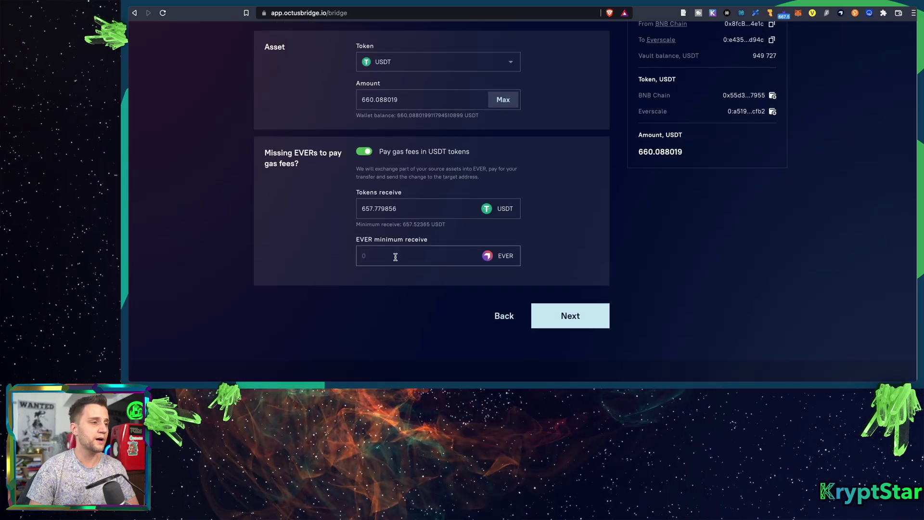
type("50")
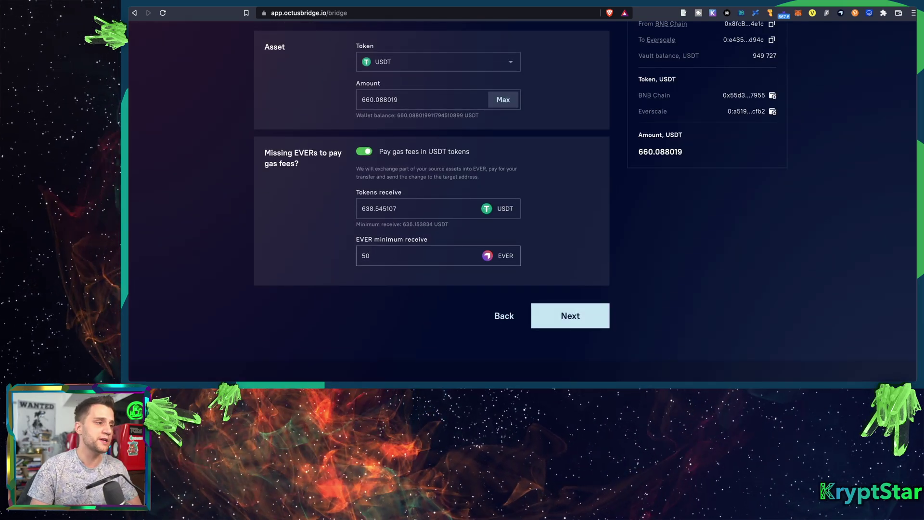
scroll(553, 243, "up", 2)
scroll(554, 247, "up", 1)
scroll(548, 291, "down", 2)
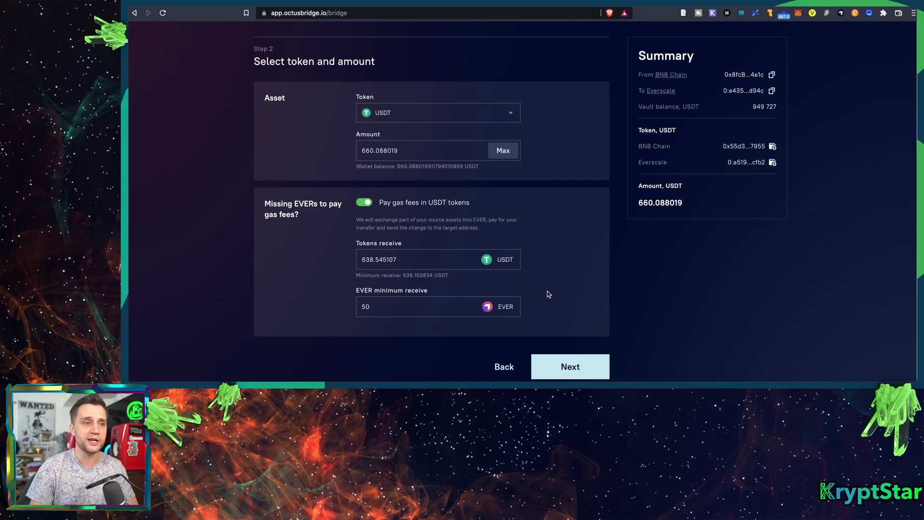
scroll(558, 301, "up", 2)
scroll(571, 313, "down", 2)
scroll(565, 273, "up", 2)
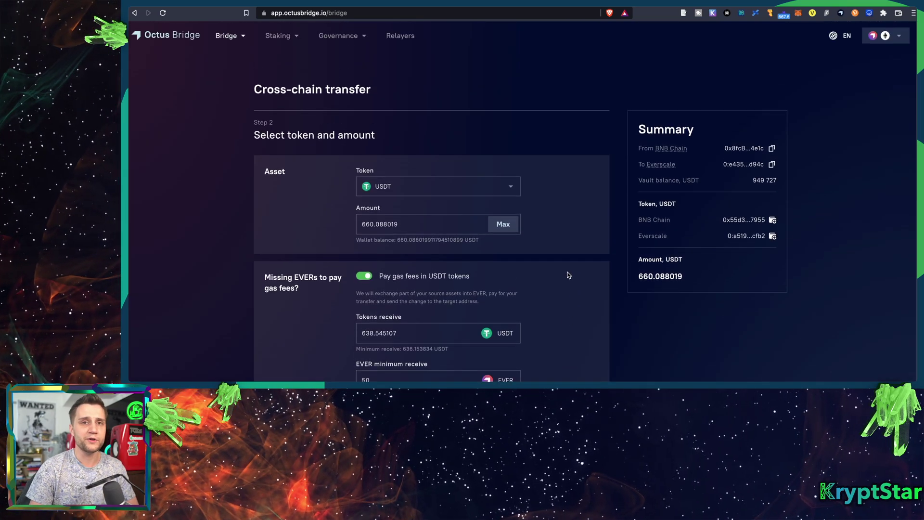
scroll(491, 324, "down", 1)
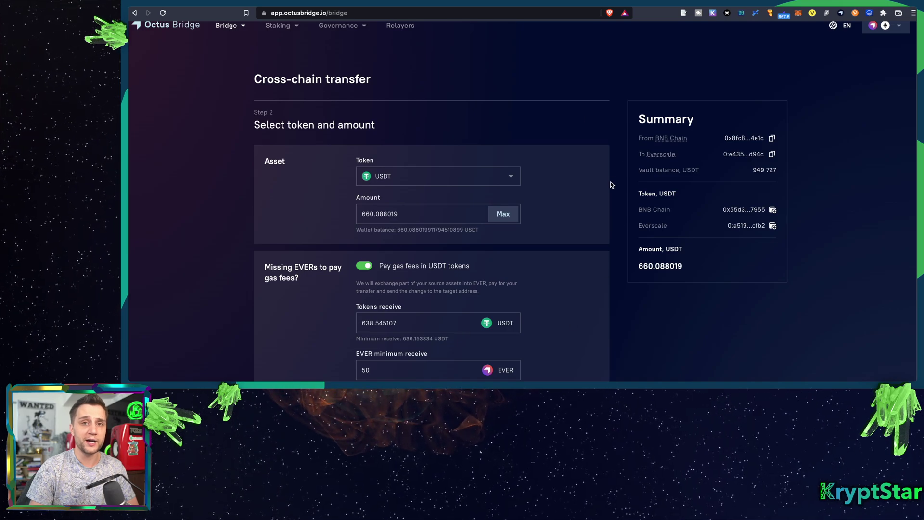
scroll(604, 231, "down", 1)
Start the USDT transfer and confirm its BNB gas fee in MetaMask.
left_click(570, 377)
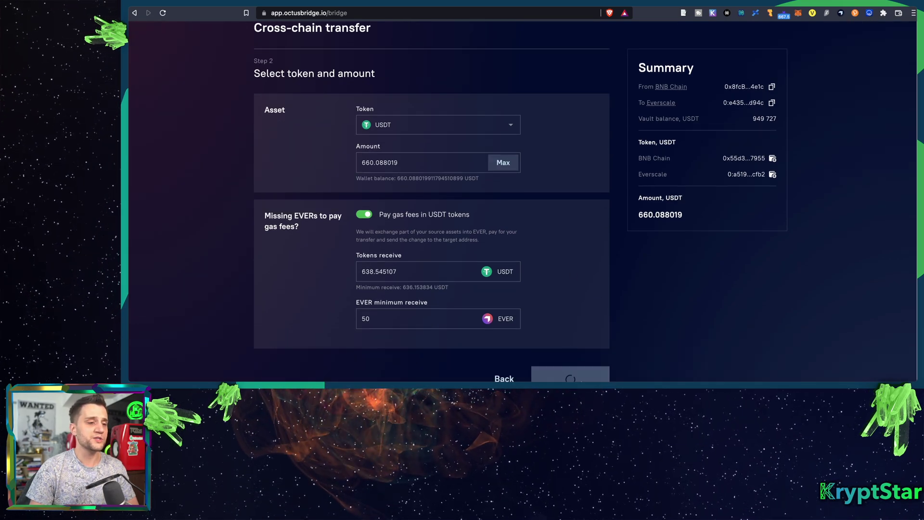
left_click(374, 130)
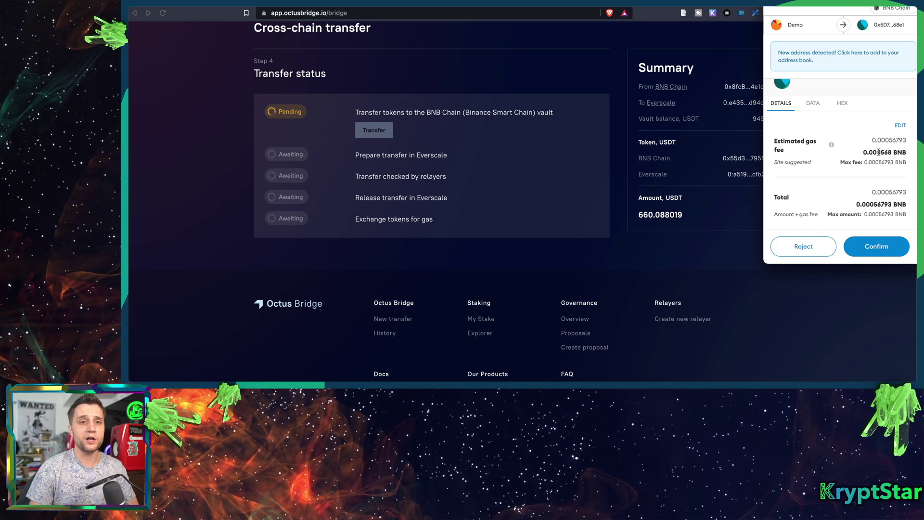
left_click(888, 247)
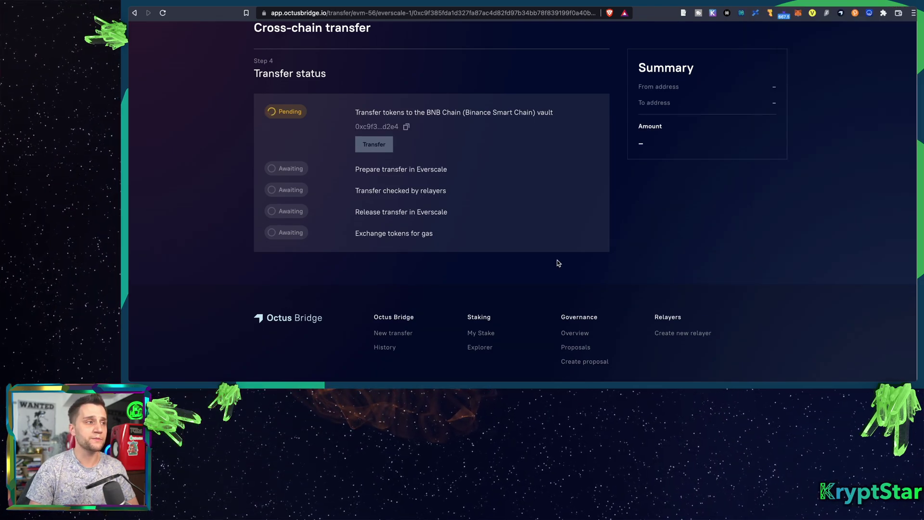
scroll(631, 180, "up", 2)
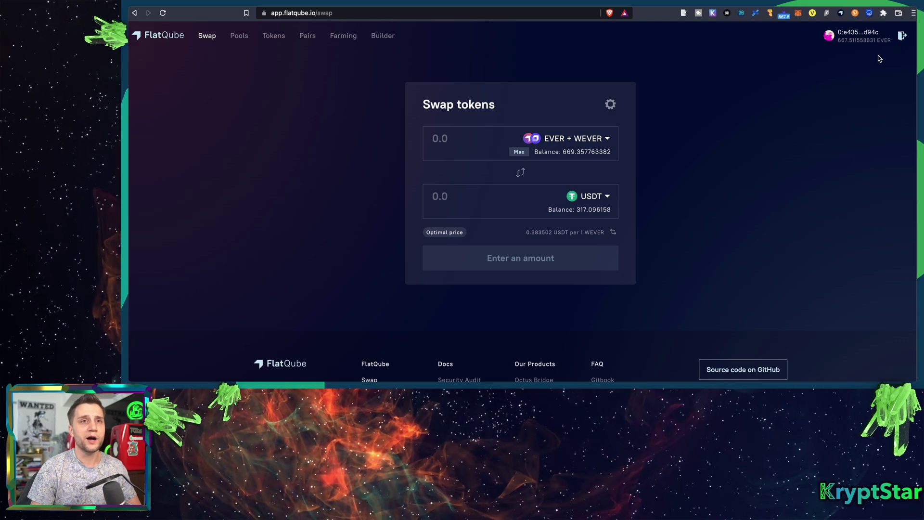
Reconnect FlatQube to the funded EVER Wallet account, then check the bridge transfer's progress.
left_click(903, 35)
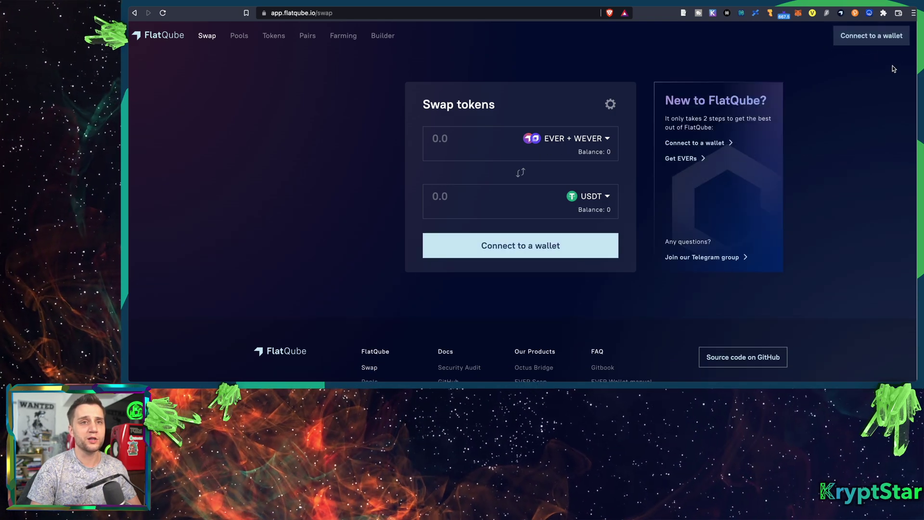
left_click(875, 38)
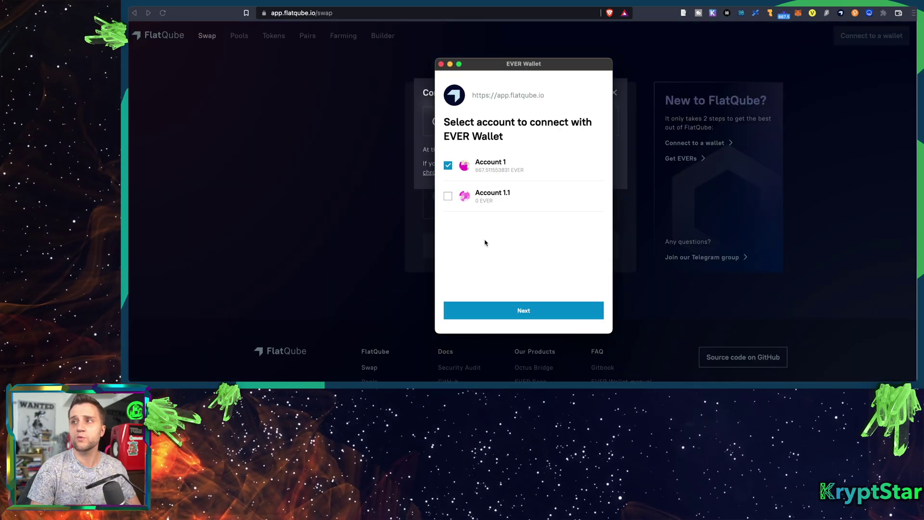
left_click(514, 312)
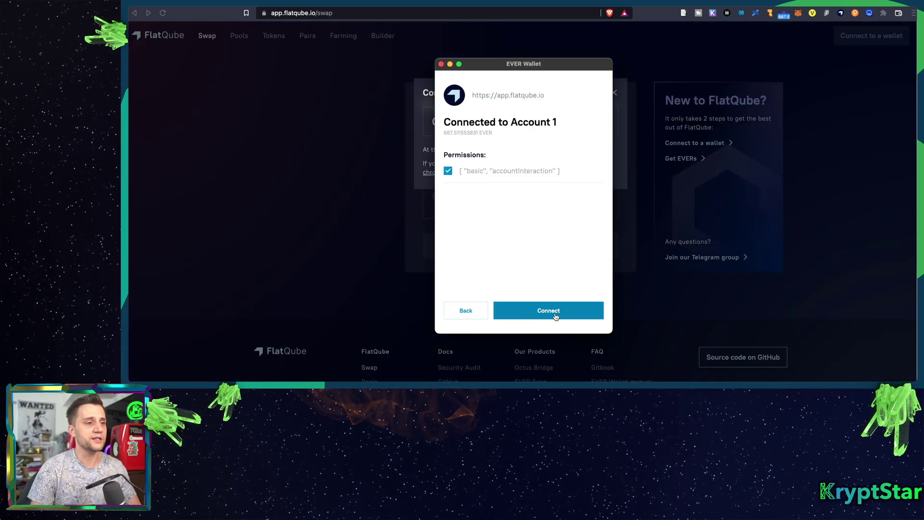
left_click(556, 314)
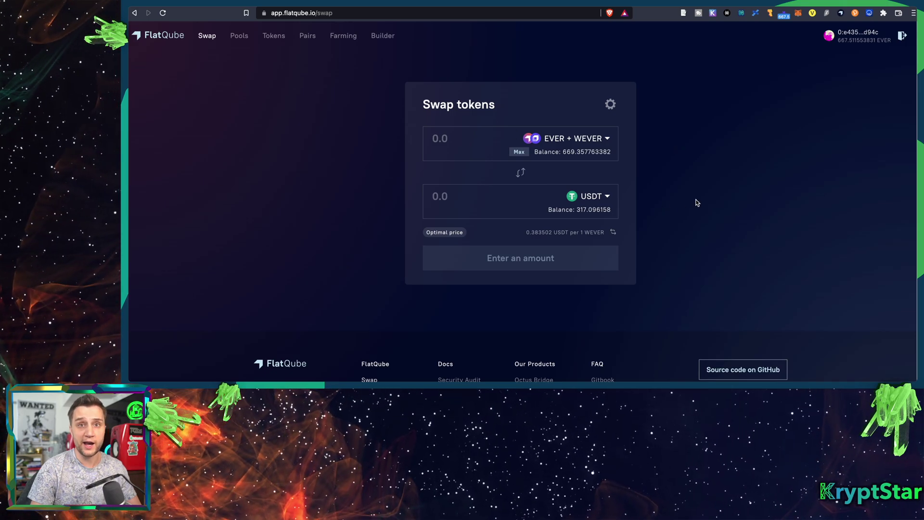
key("ctrl+Tab")
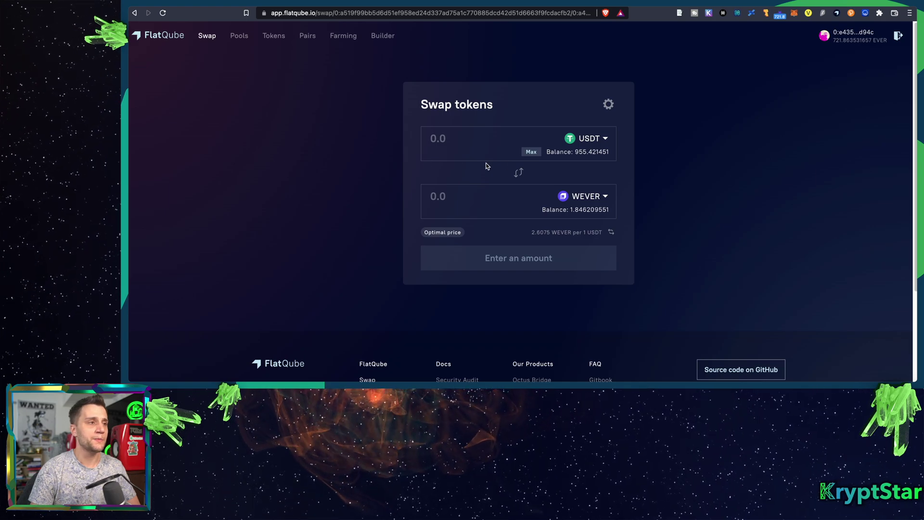
Swap the maximum 955.421451 USDT to WEVER, approving it in EVER Wallet with the password.
left_click(530, 153)
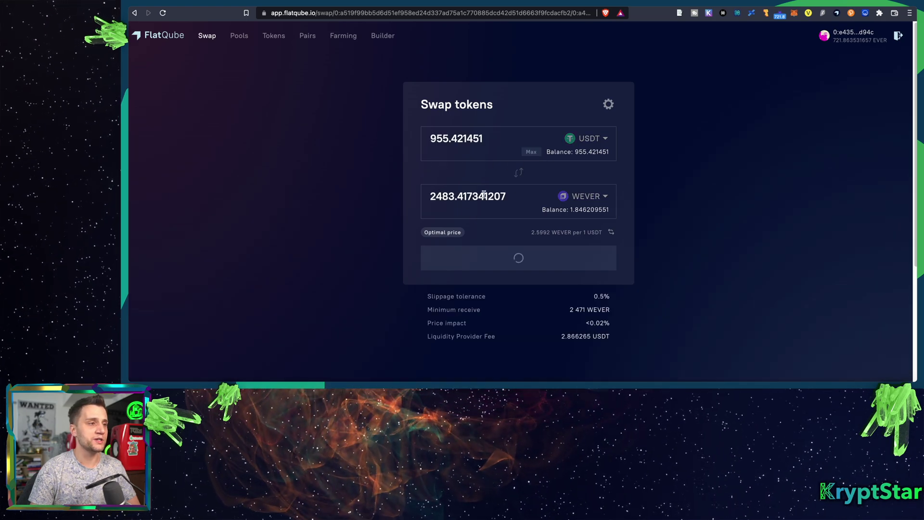
left_click(520, 260)
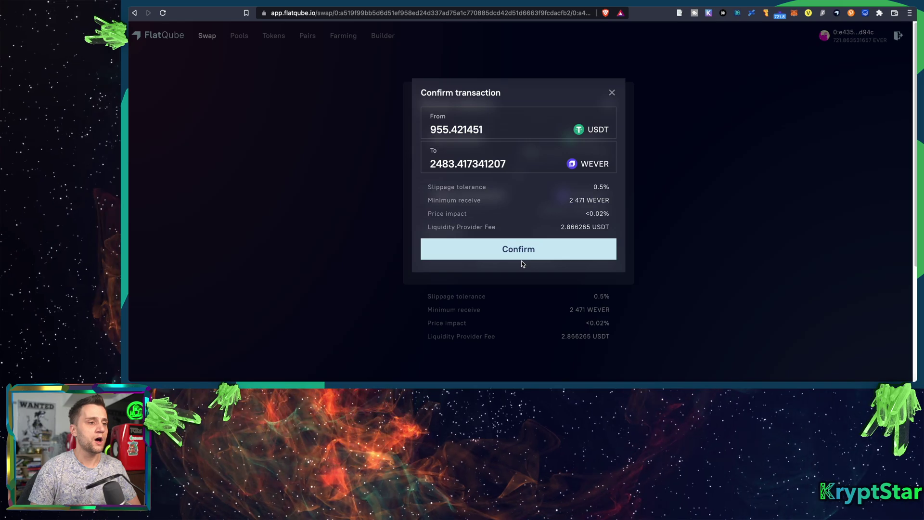
left_click(521, 253)
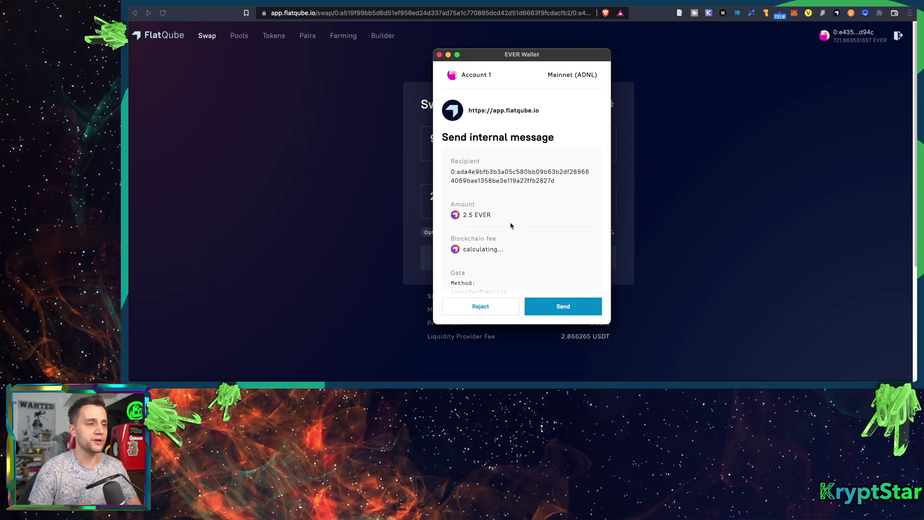
left_click(561, 302)
left_click(474, 262)
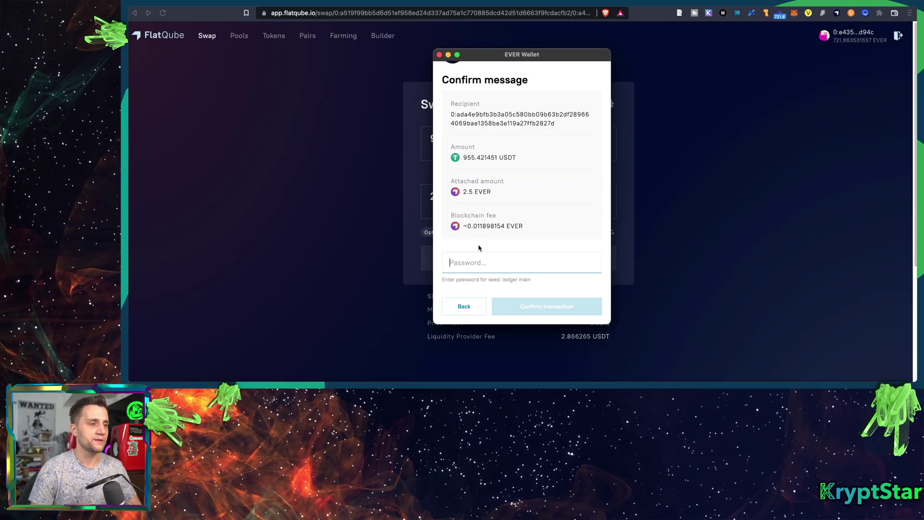
type("••••••")
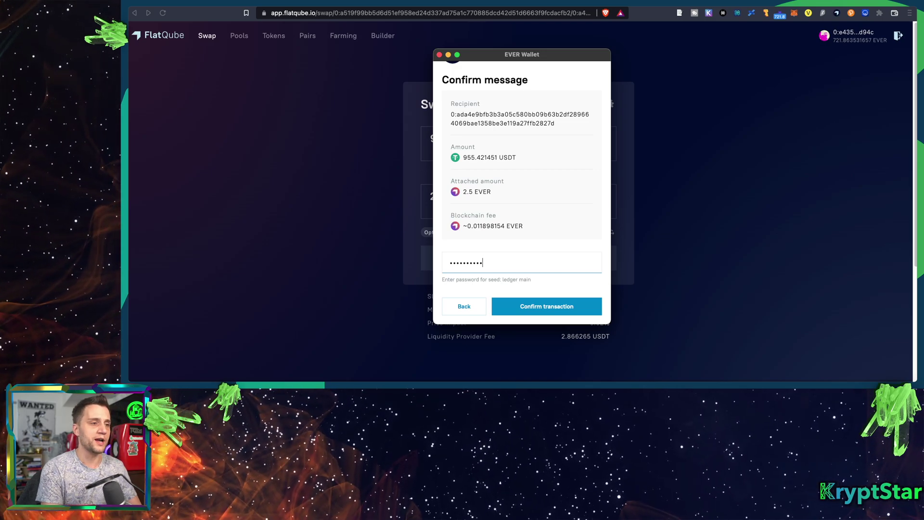
key("Return")
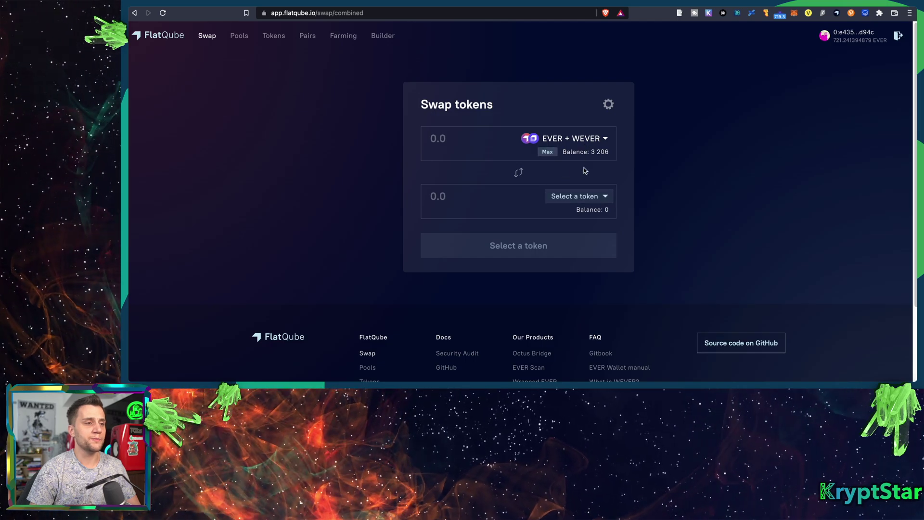
Set the pair to WEVER→EVER, use the max 2485.263550758 WEVER, and sign the unwrap.
left_click(576, 196)
left_click(535, 144)
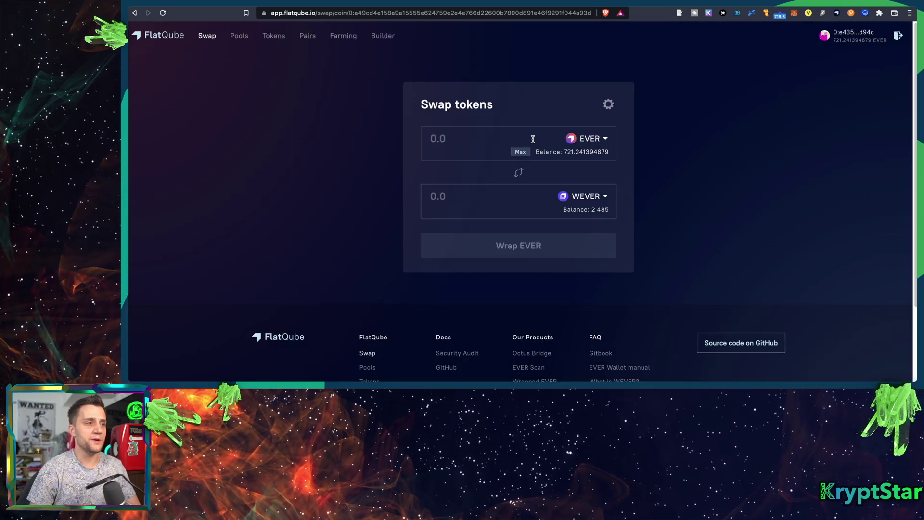
left_click(518, 173)
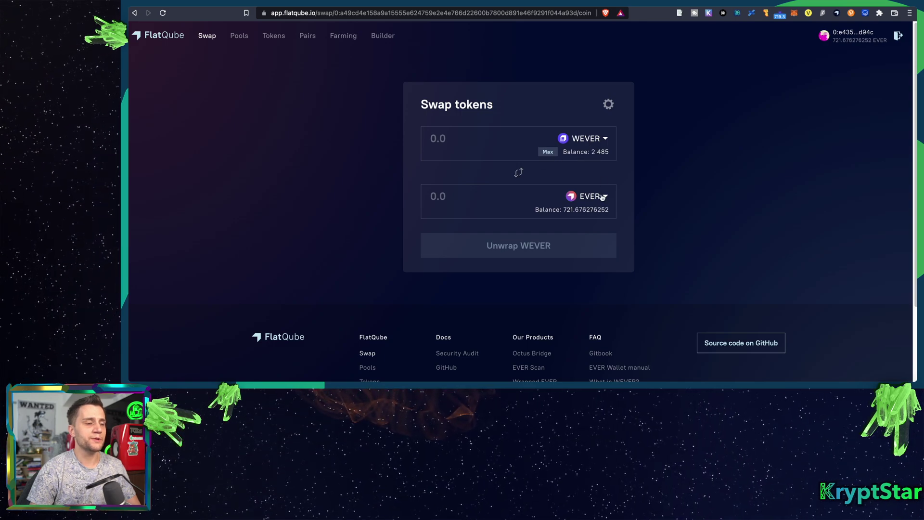
left_click(548, 152)
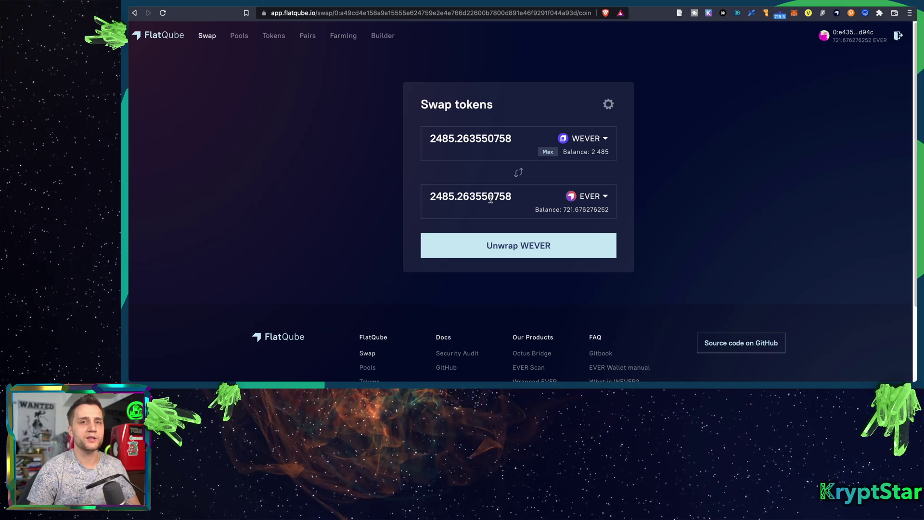
left_click(504, 245)
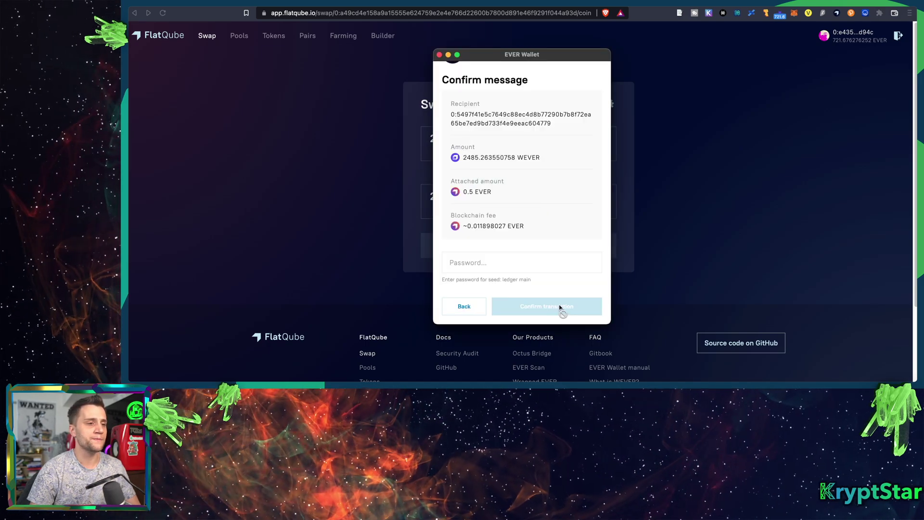
left_click(527, 267)
type("••••")
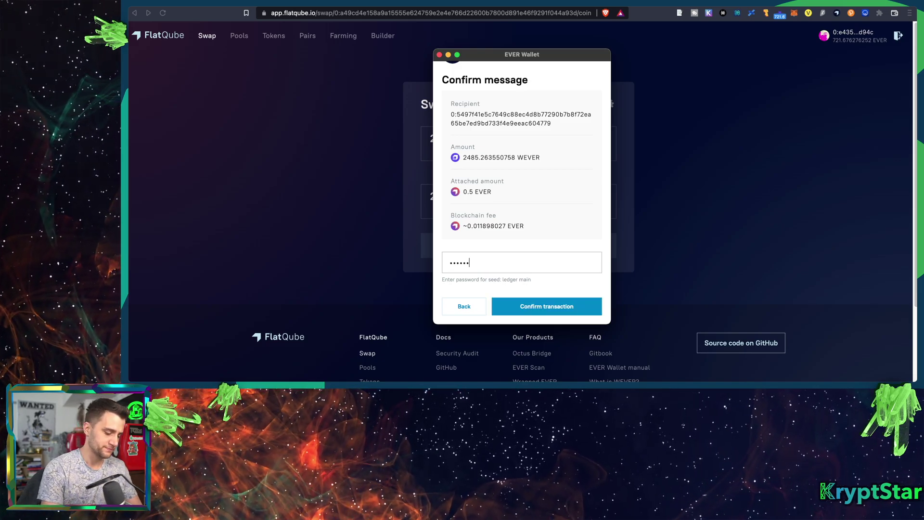